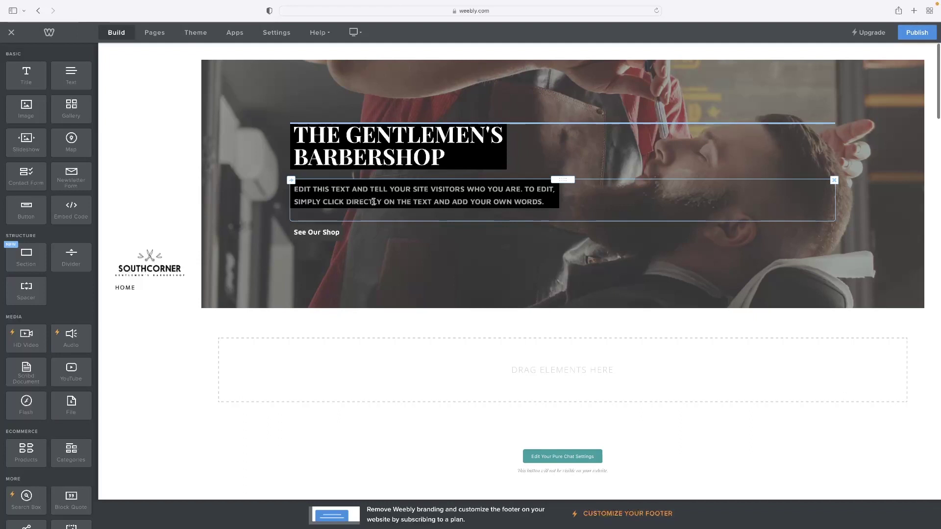
Inspect the header, barbershop title, paragraph, See Our Shop button and the section below
click(535, 100)
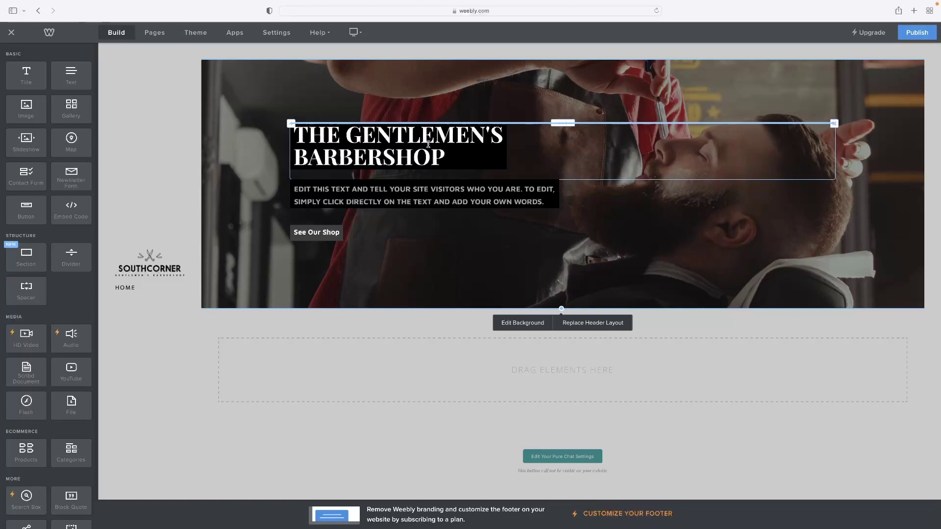
click(473, 147)
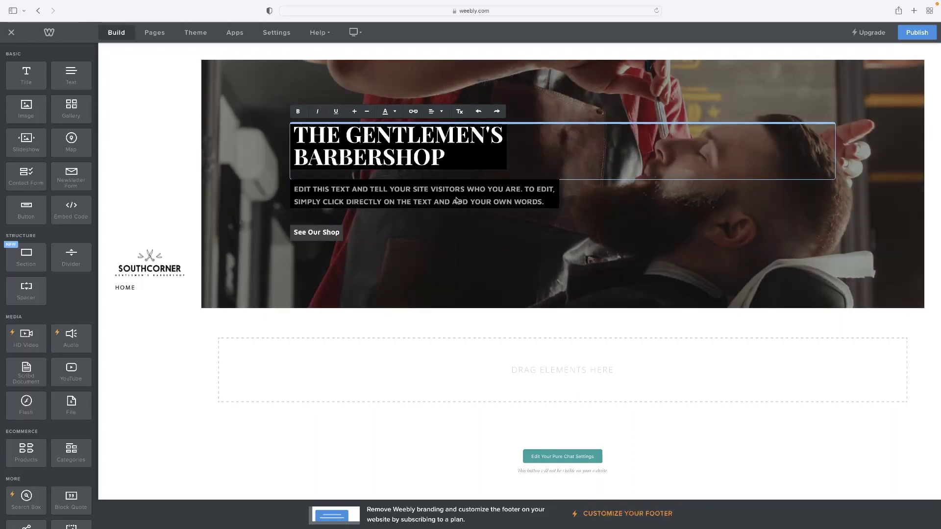
click(456, 198)
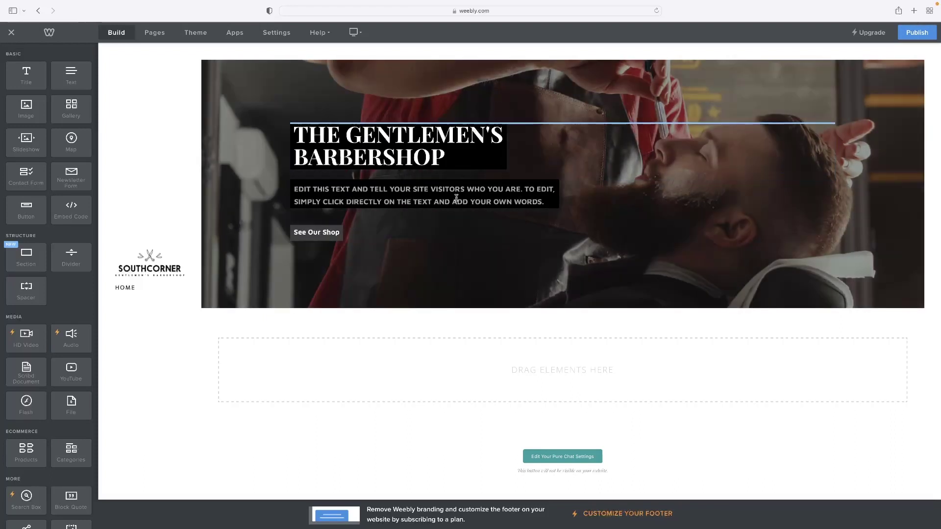
mouse_move(317, 233)
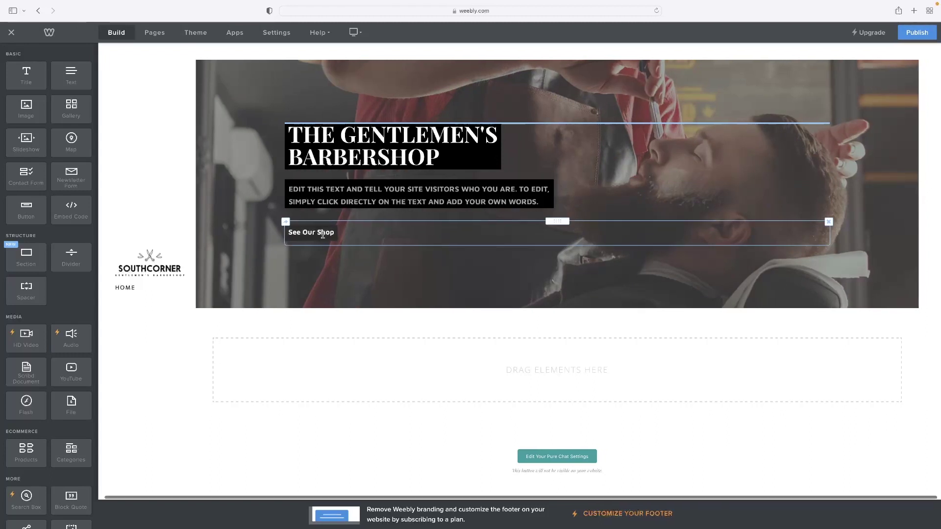
click(323, 235)
click(377, 309)
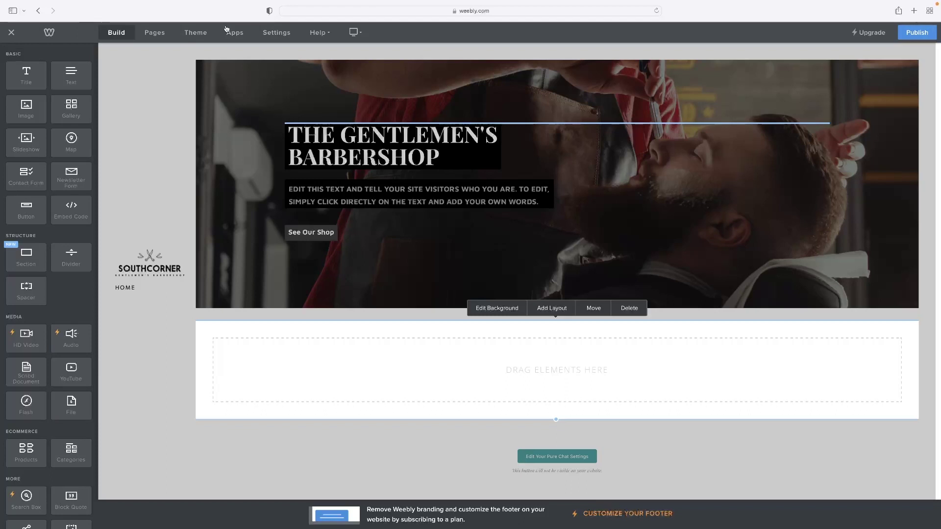
Pick the Jay Sims - Oasis theme from the Theme Gallery and apply it
click(196, 33)
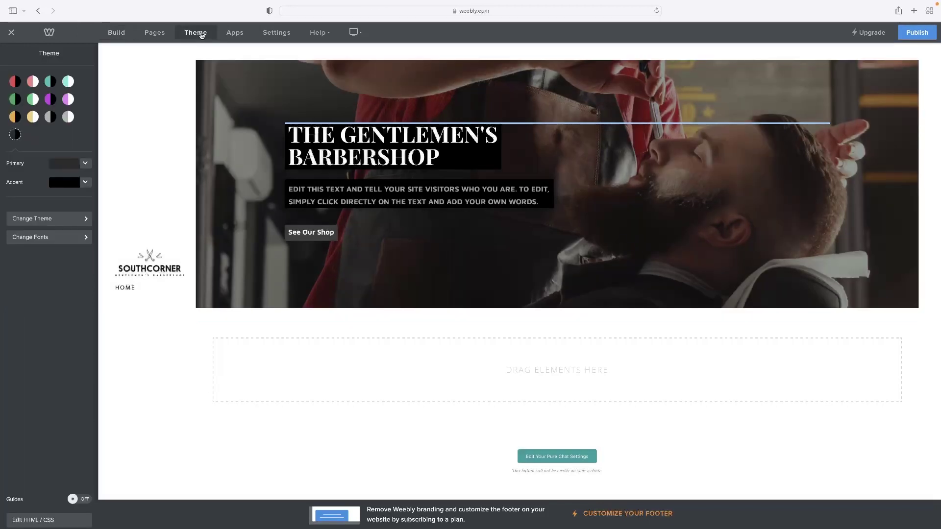
click(56, 220)
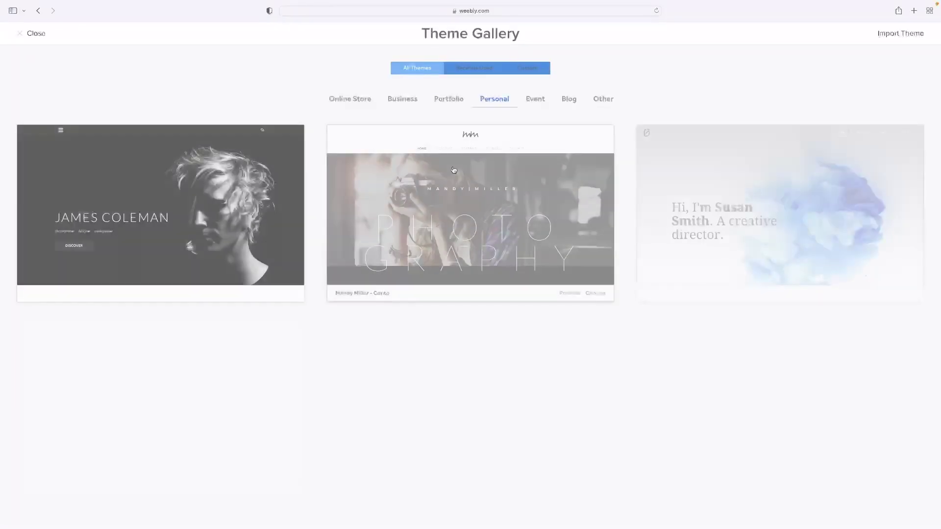
scroll(441, 168, down, 5)
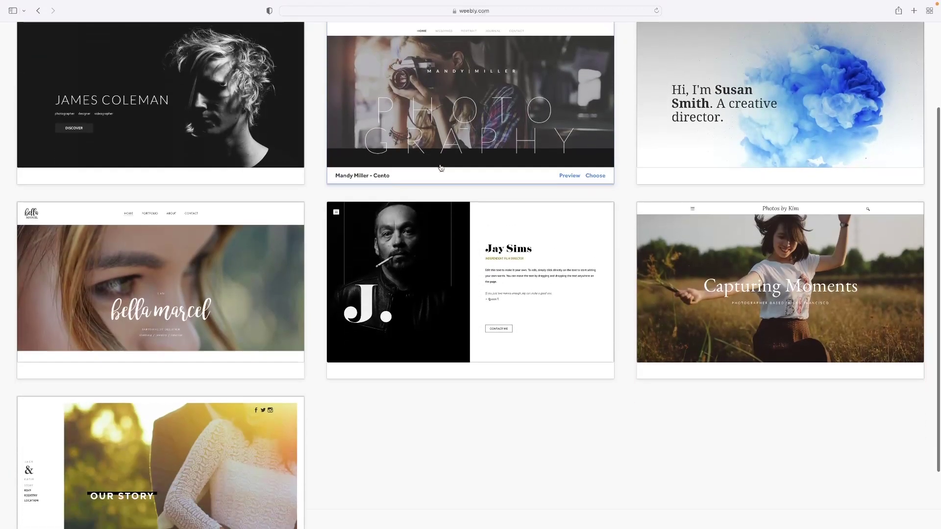
mouse_move(470, 211)
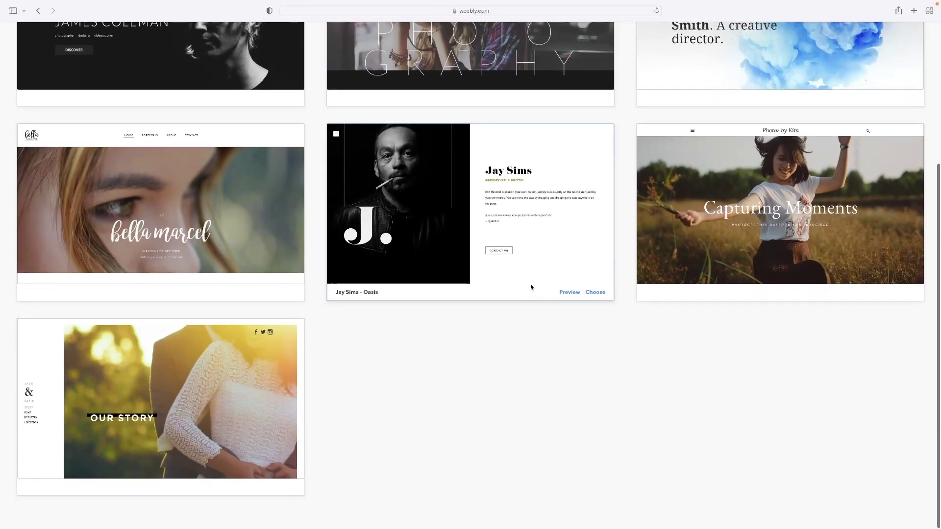
click(418, 183)
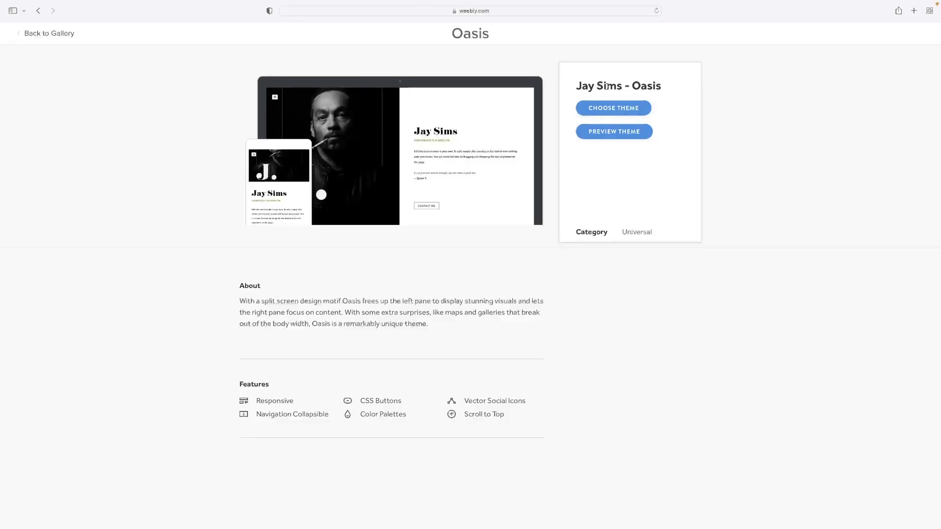
click(608, 108)
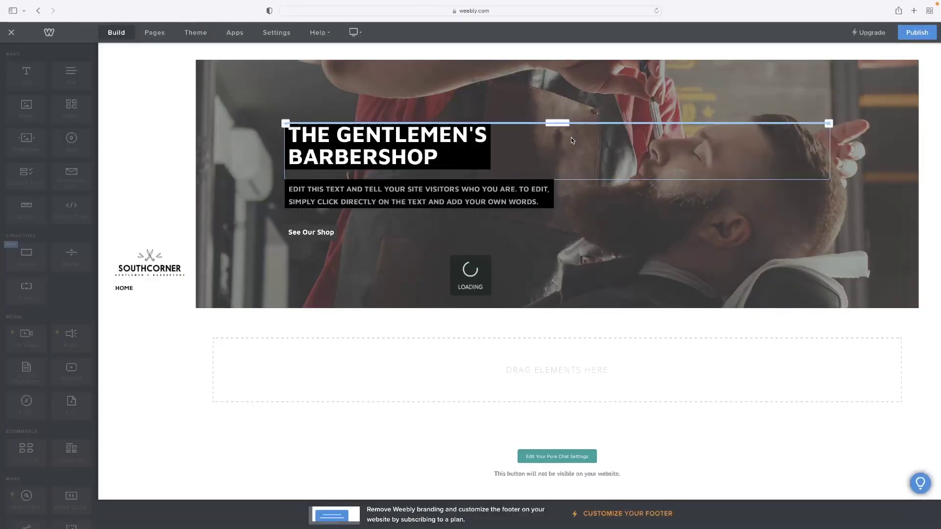